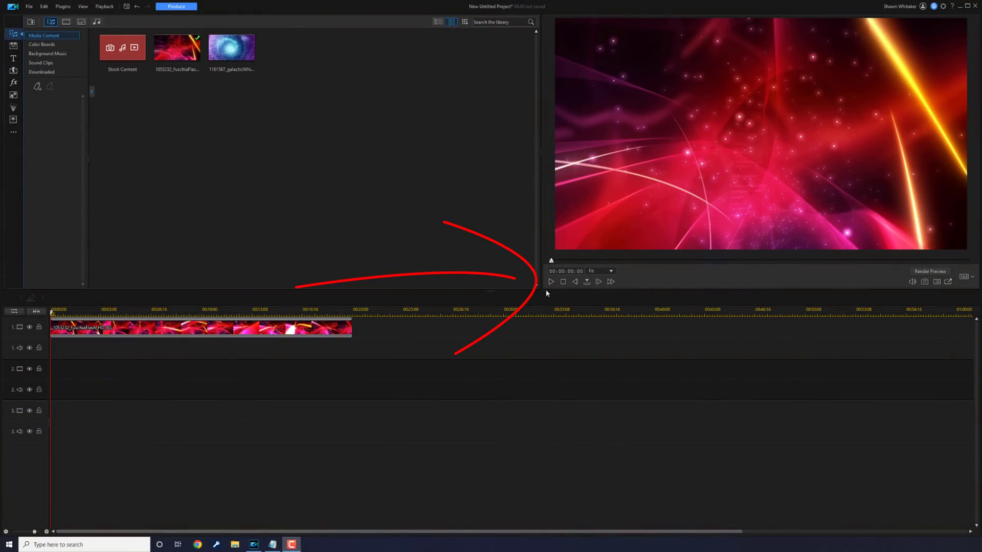
- Place the default 'My Title' template at the start of track 2 and stretch it to 00:00:20:00
{"action": "left_click", "coordinate": [551, 285]}
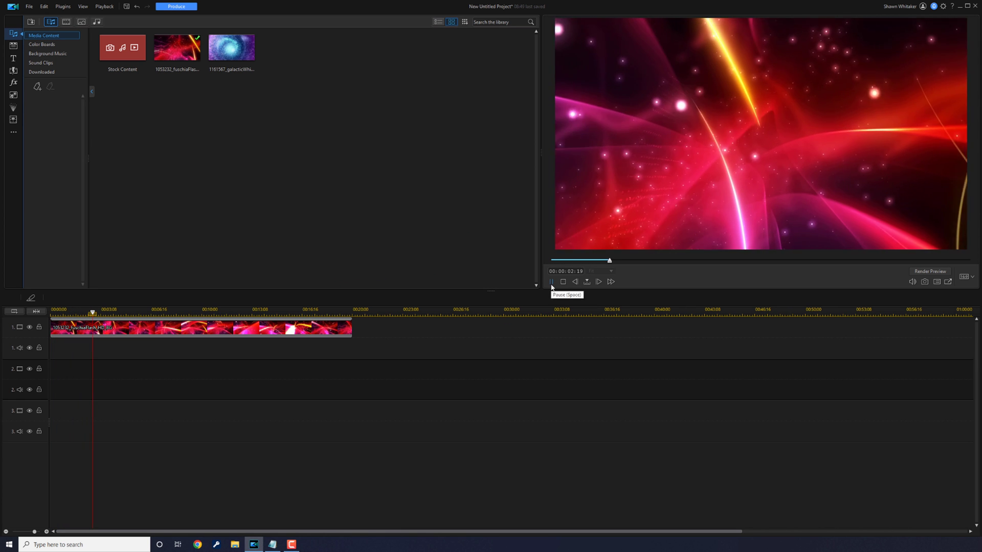
{"action": "left_click", "coordinate": [563, 281]}
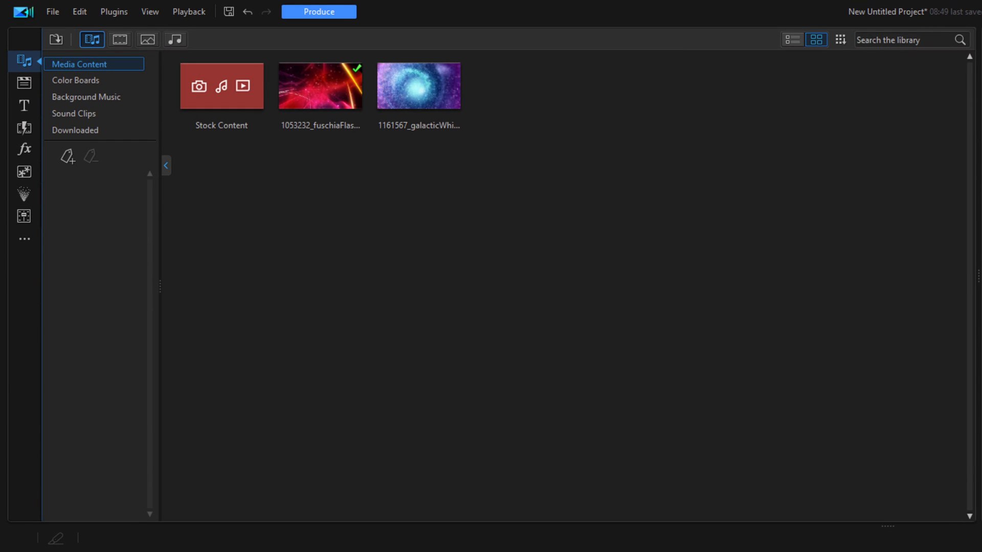
{"action": "left_click", "coordinate": [24, 104]}
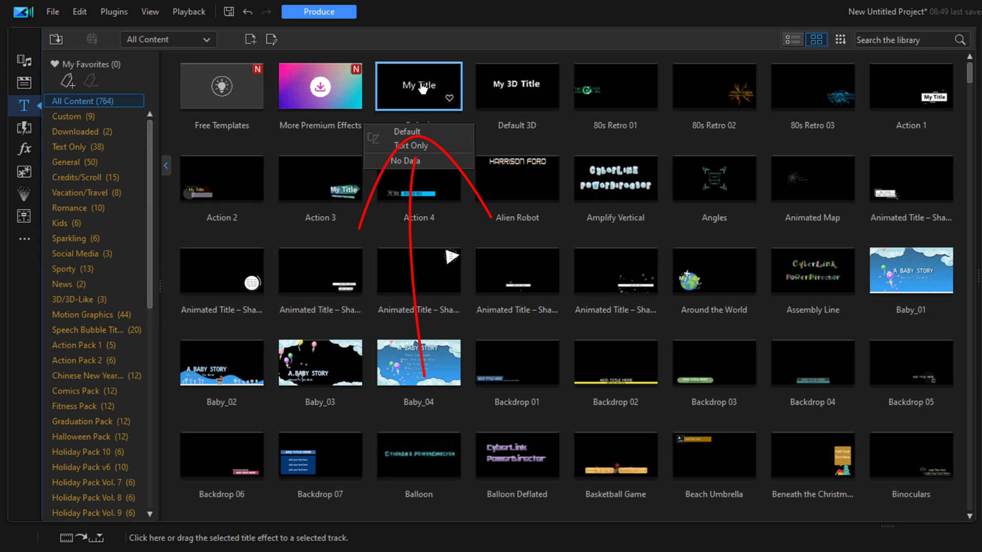
{"action": "left_click_drag", "start_coordinate": [420, 87], "coordinate": [99, 242]}
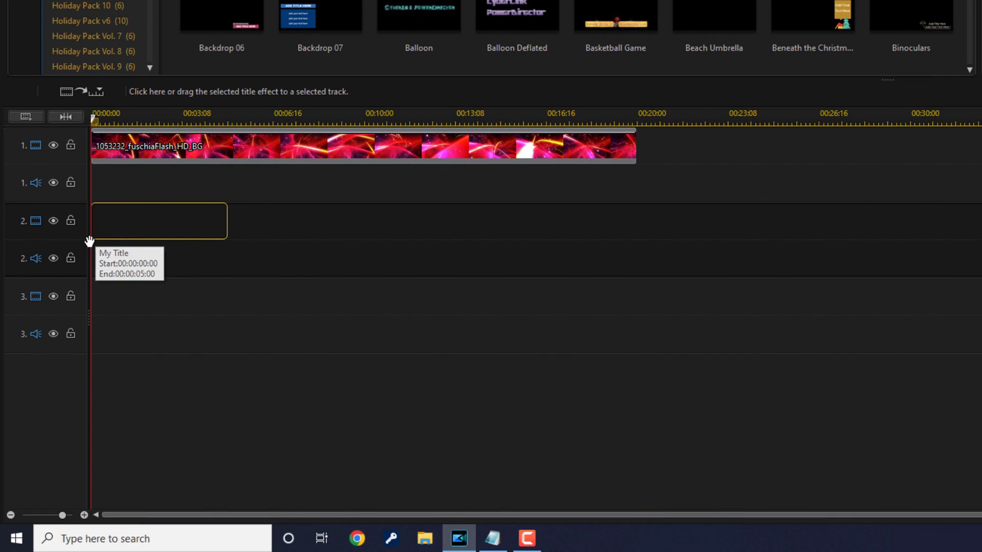
{"action": "left_click_drag", "start_coordinate": [99, 241], "coordinate": [89, 242]}
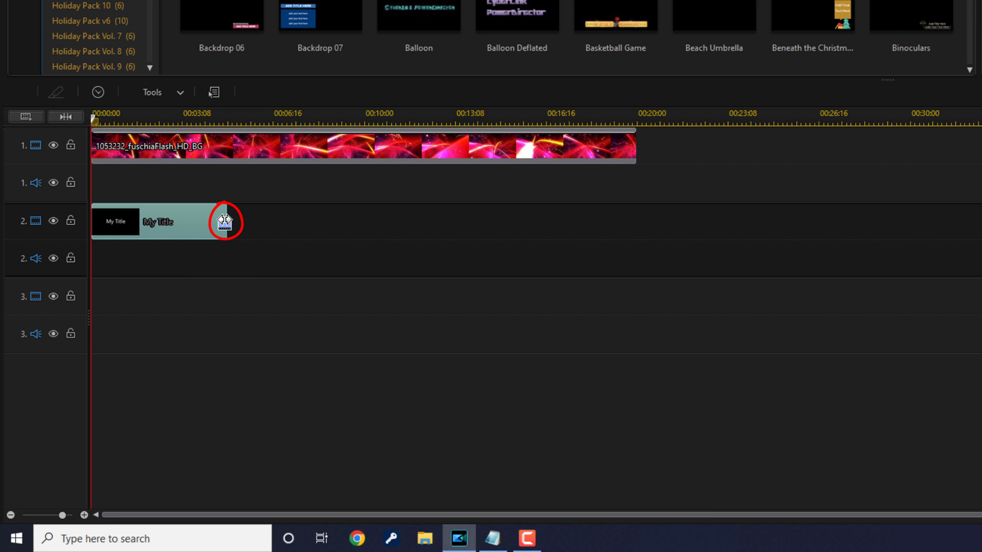
{"action": "left_click_drag", "start_coordinate": [224, 222], "coordinate": [583, 232]}
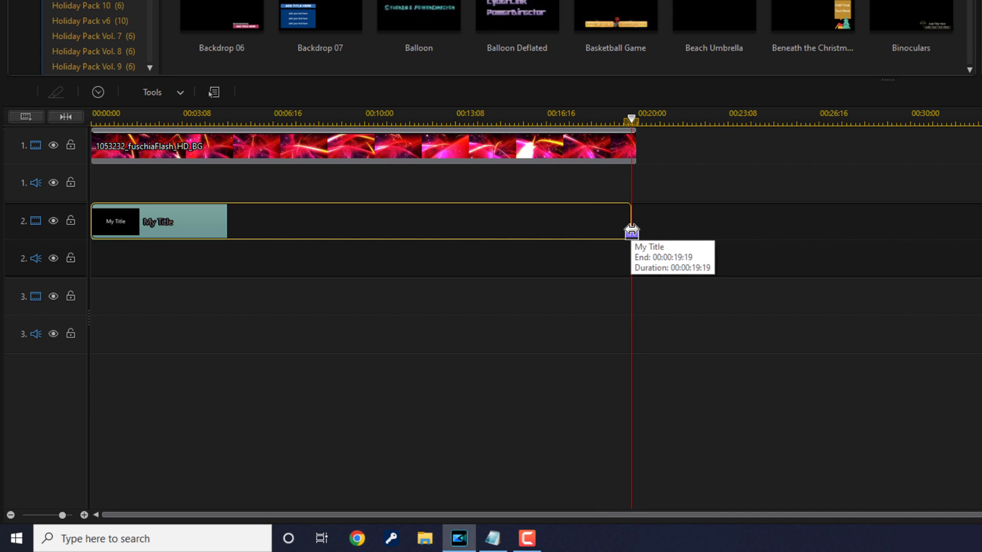
{"action": "left_click_drag", "start_coordinate": [584, 232], "coordinate": [637, 232]}
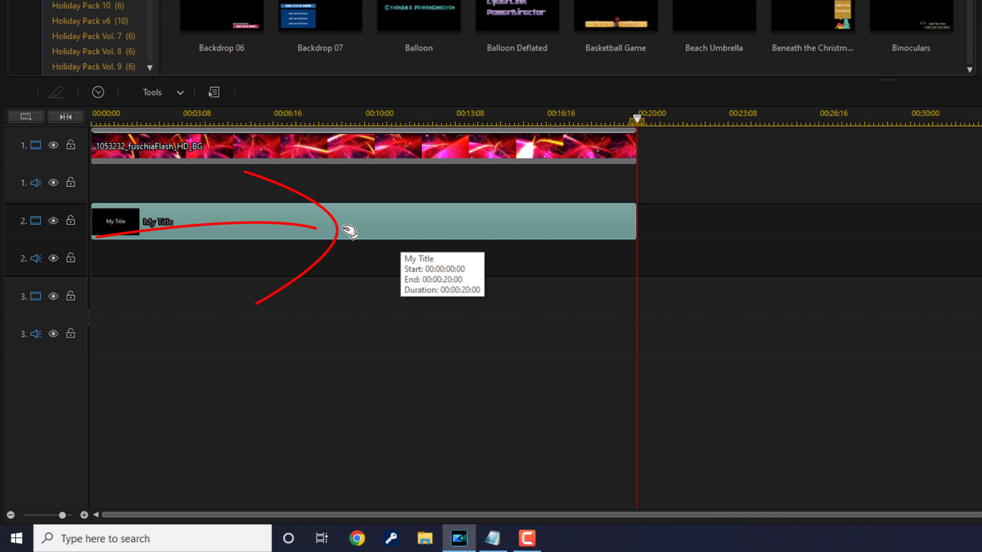
- Replace the 'My Title' text with GLITCH in Title Designer
{"action": "double_click", "coordinate": [347, 232]}
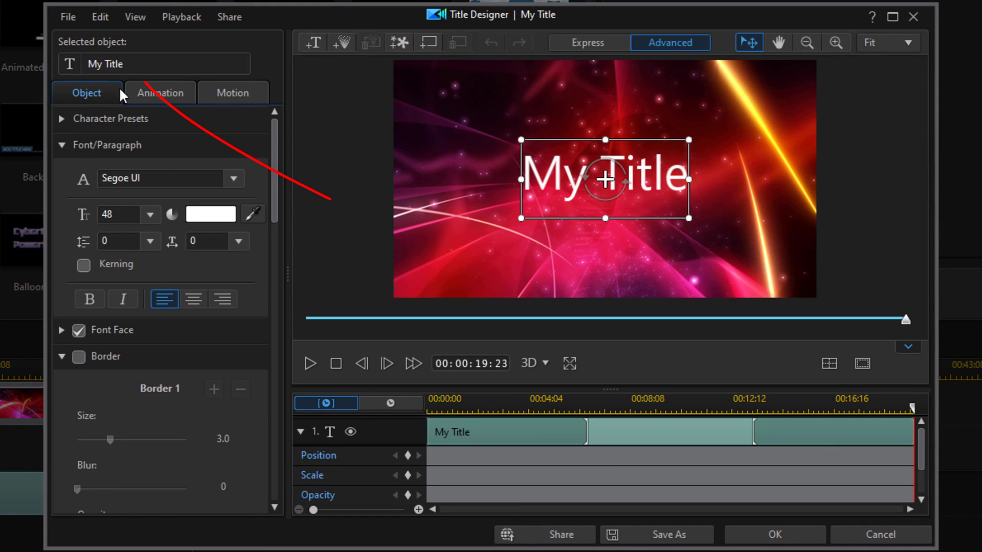
{"action": "left_click", "coordinate": [128, 63]}
{"action": "key", "text": "ctrl+a"}
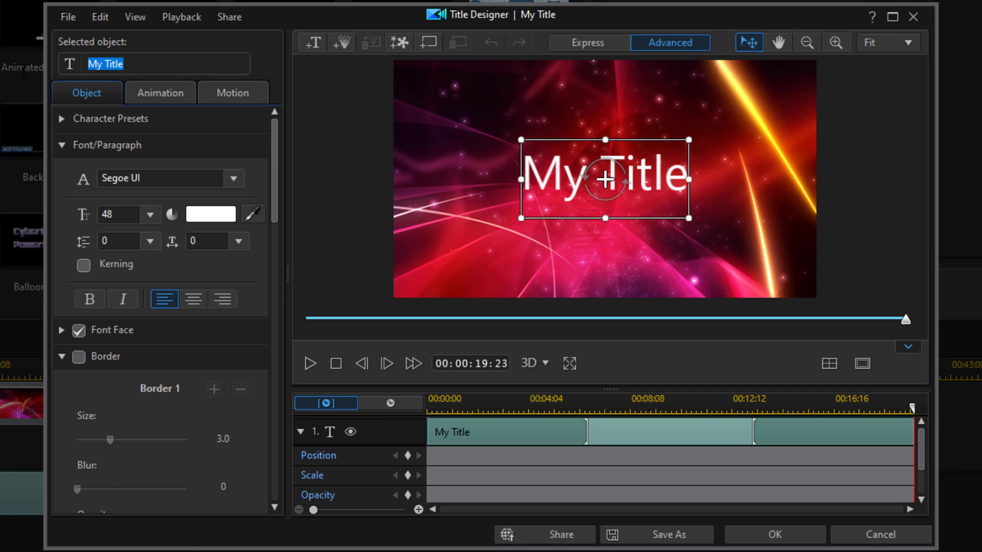
{"action": "type", "text": "GLITCH"}
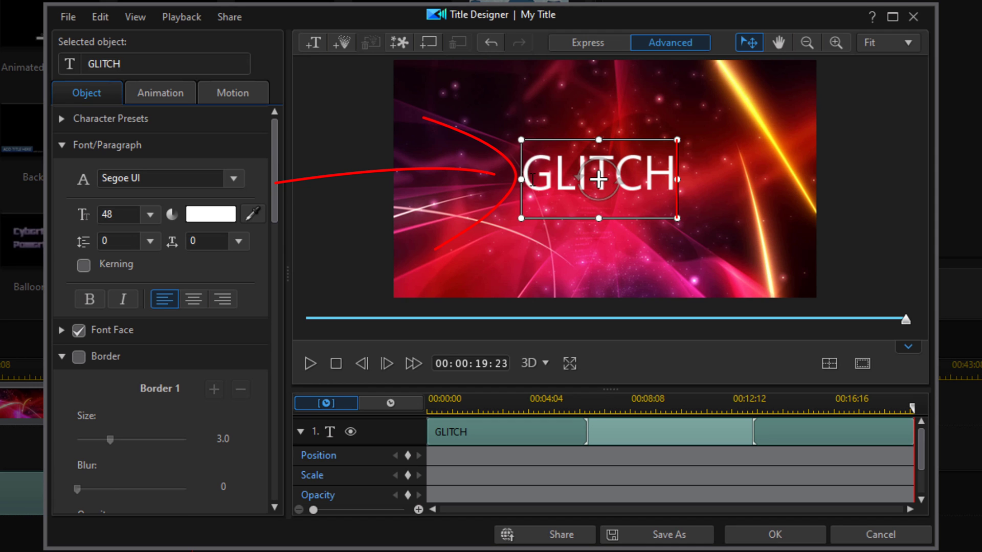
{"action": "double_click", "coordinate": [531, 180]}
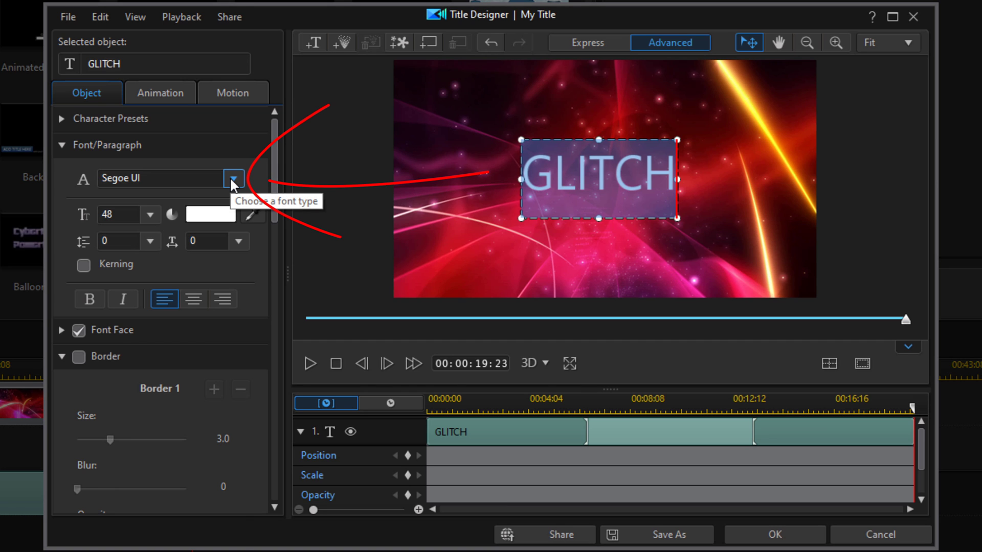
- Set the GLITCH text to the Impact font at size 96 instead of 48
{"action": "left_click", "coordinate": [231, 180]}
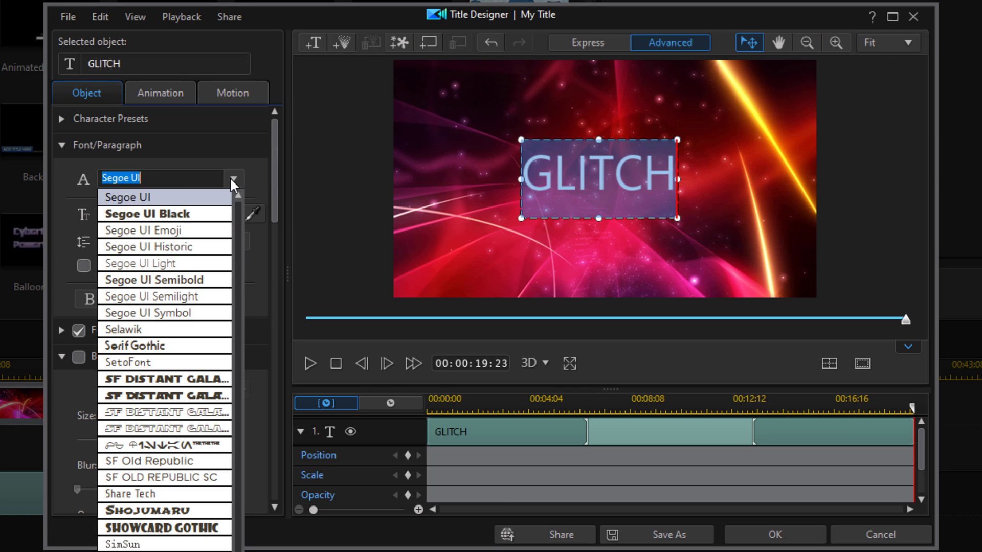
{"action": "scroll", "coordinate": [199, 273], "scroll_direction": "up", "scroll_amount": 5}
{"action": "scroll", "coordinate": [198, 272], "scroll_direction": "up", "scroll_amount": 10}
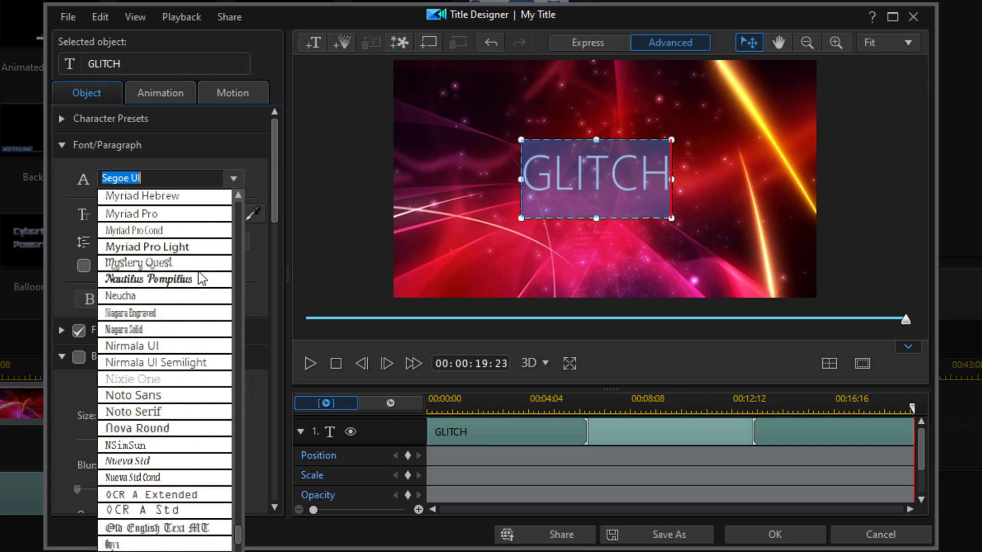
{"action": "scroll", "coordinate": [198, 271], "scroll_direction": "up", "scroll_amount": 10}
{"action": "scroll", "coordinate": [199, 272], "scroll_direction": "up", "scroll_amount": 10}
{"action": "scroll", "coordinate": [164, 325], "scroll_direction": "down", "scroll_amount": 3}
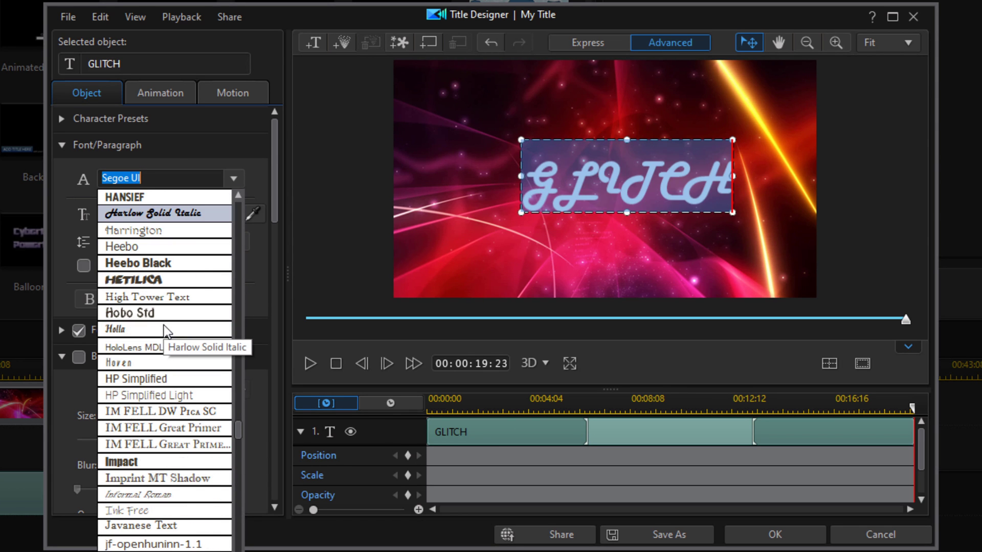
{"action": "left_click", "coordinate": [158, 462]}
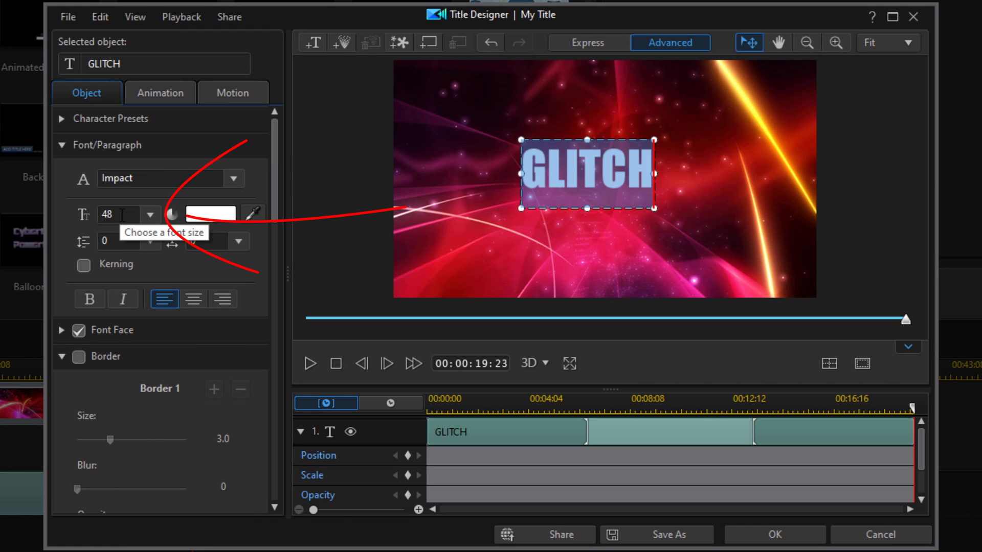
{"action": "left_click_drag", "start_coordinate": [121, 215], "coordinate": [106, 214]}
{"action": "type", "text": "96"}
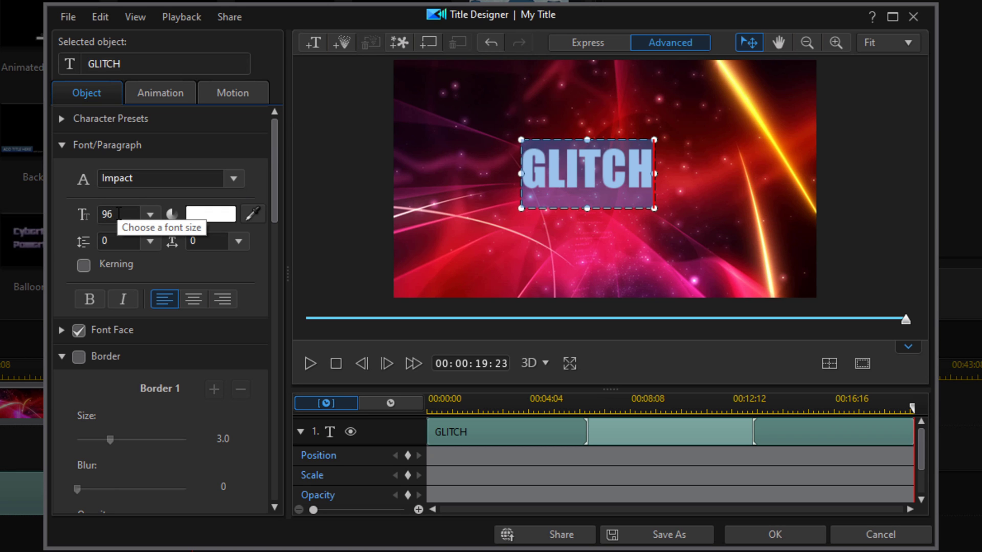
{"action": "key", "text": "Return"}
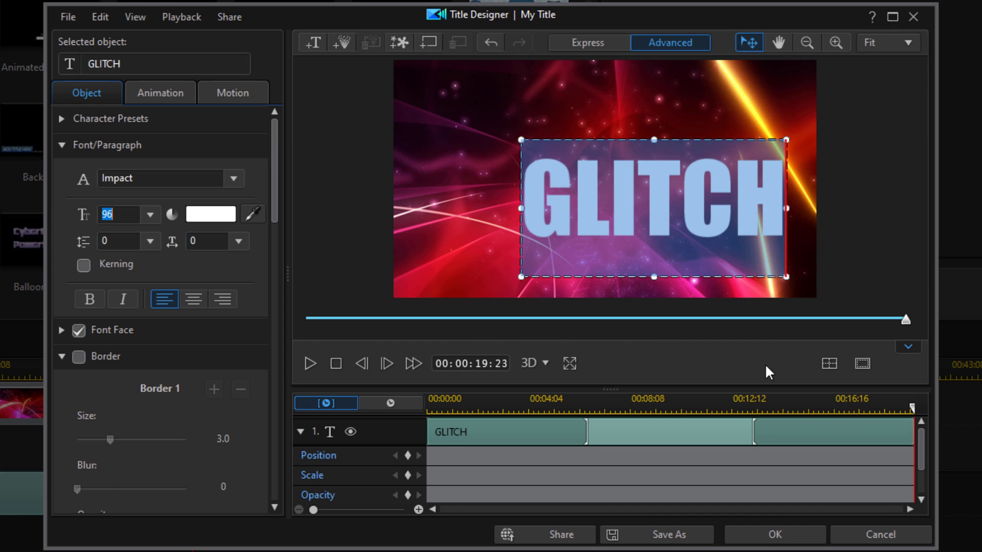
- Align GLITCH to horizontal and vertical center, then apply the title design
{"action": "left_click", "coordinate": [825, 364]}
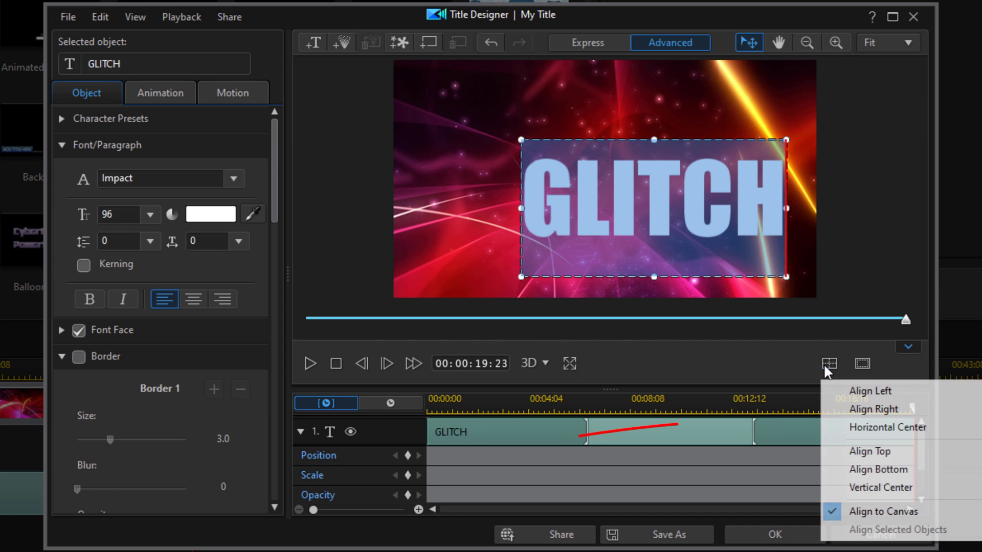
{"action": "left_click", "coordinate": [856, 427]}
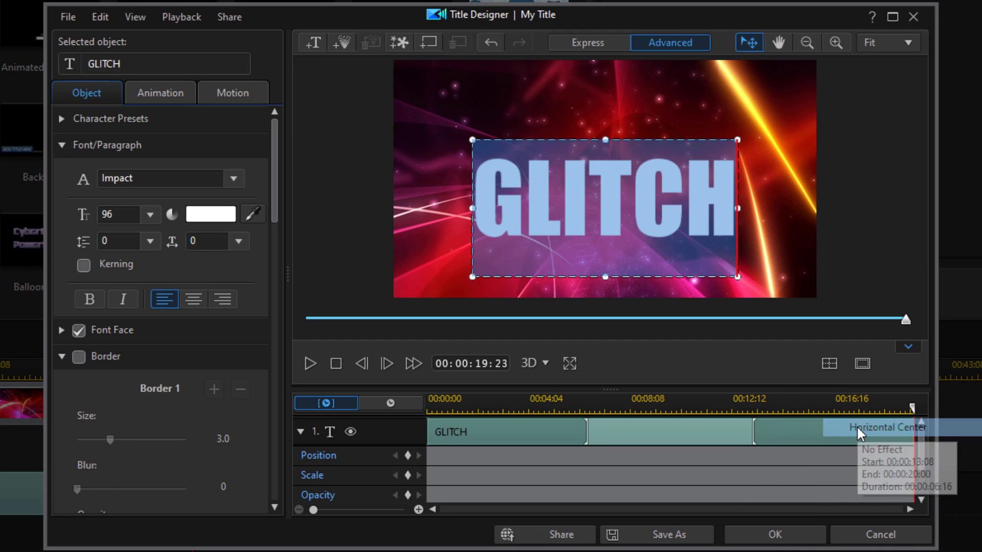
{"action": "left_click", "coordinate": [827, 365]}
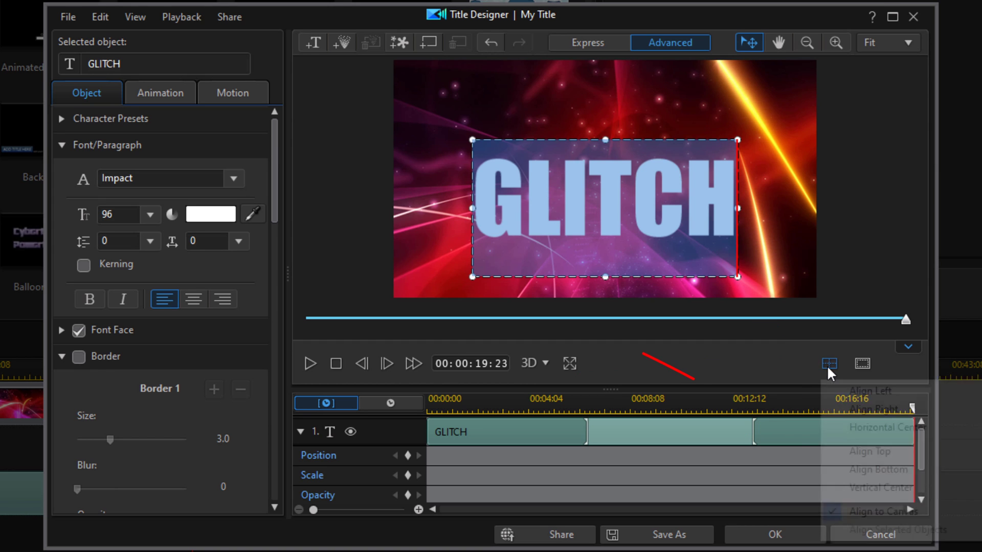
{"action": "left_click", "coordinate": [860, 485]}
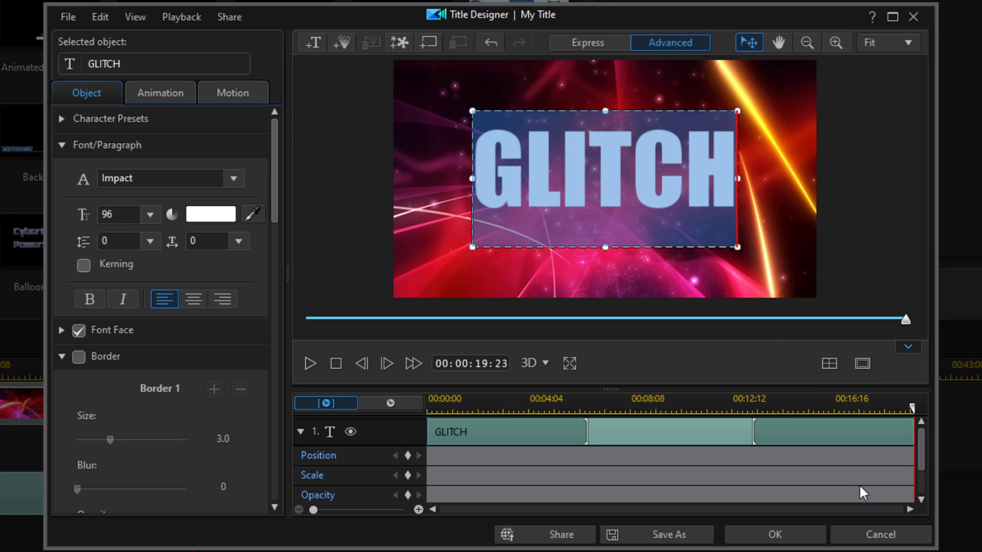
{"action": "left_click", "coordinate": [786, 529]}
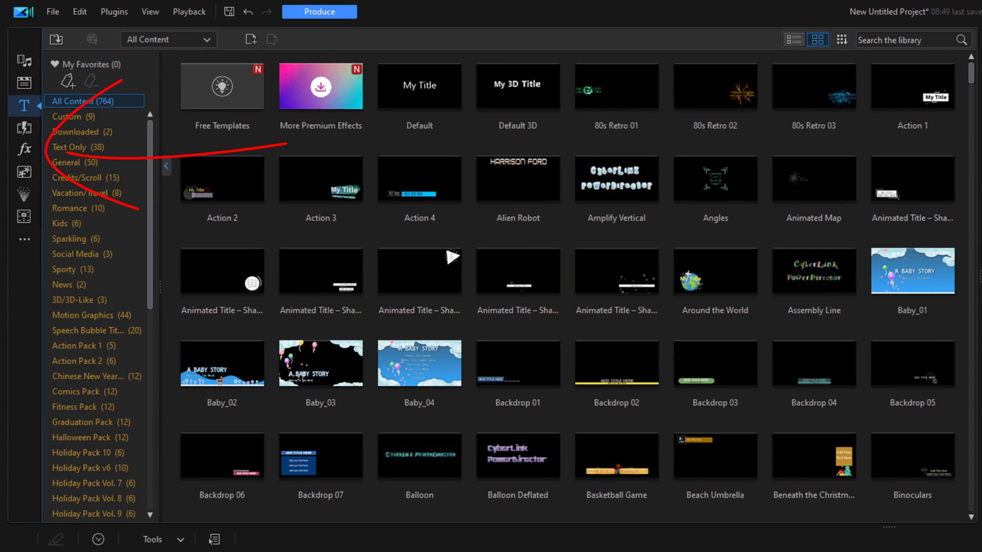
- Drag Fine Noise from the Style effects toward the timeline, then expand the 3rd Party effects
{"action": "left_click", "coordinate": [23, 150]}
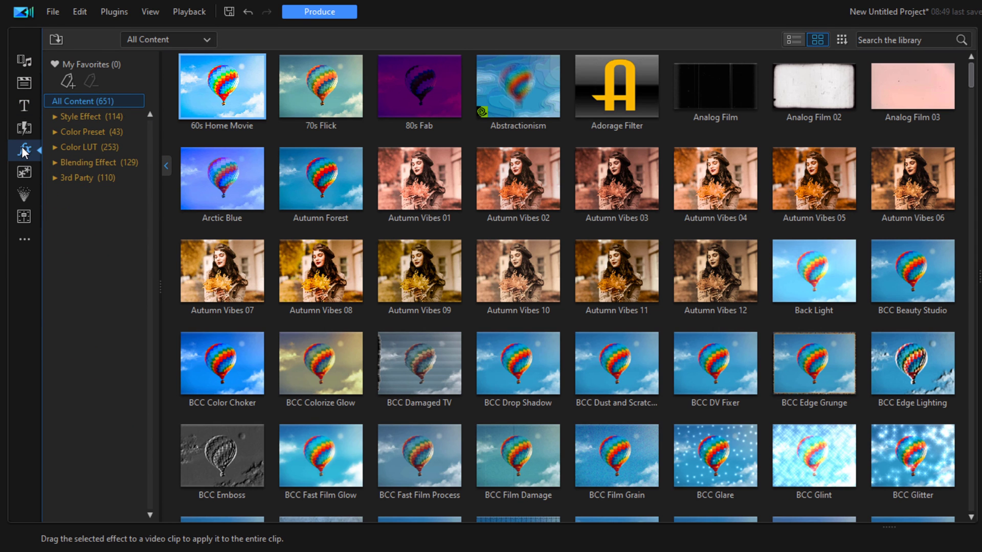
{"action": "left_click", "coordinate": [55, 119]}
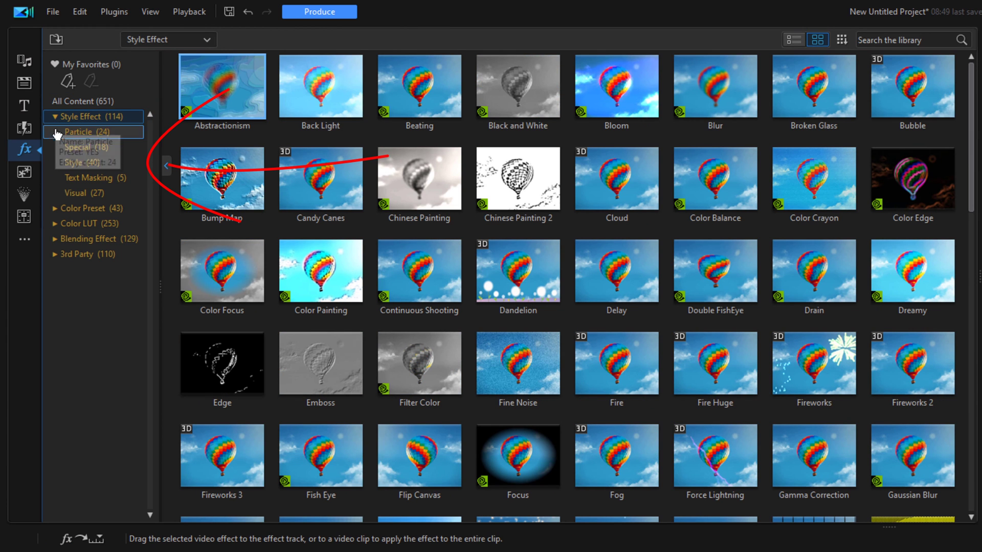
{"action": "left_click", "coordinate": [69, 164]}
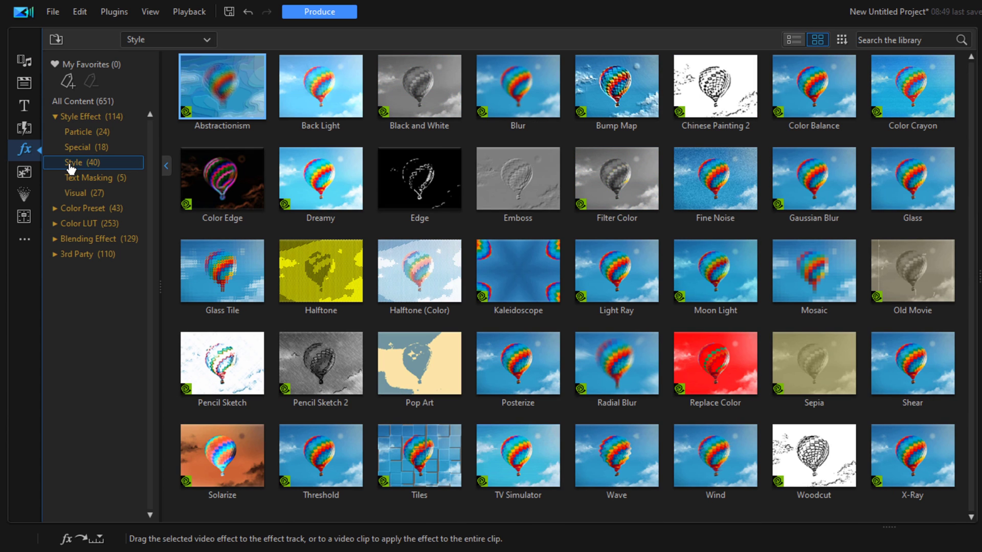
{"action": "left_click", "coordinate": [716, 184]}
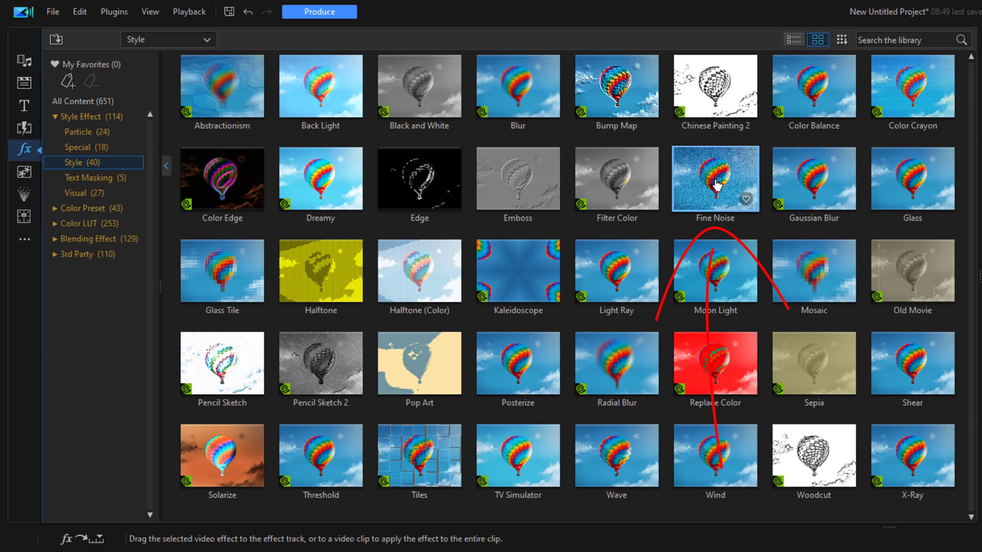
{"action": "mouse_move", "coordinate": [716, 184]}
{"action": "left_mouse_down"}
{"action": "mouse_move", "coordinate": [486, 383]}
{"action": "mouse_move", "coordinate": [296, 218]}
{"action": "left_mouse_up"}
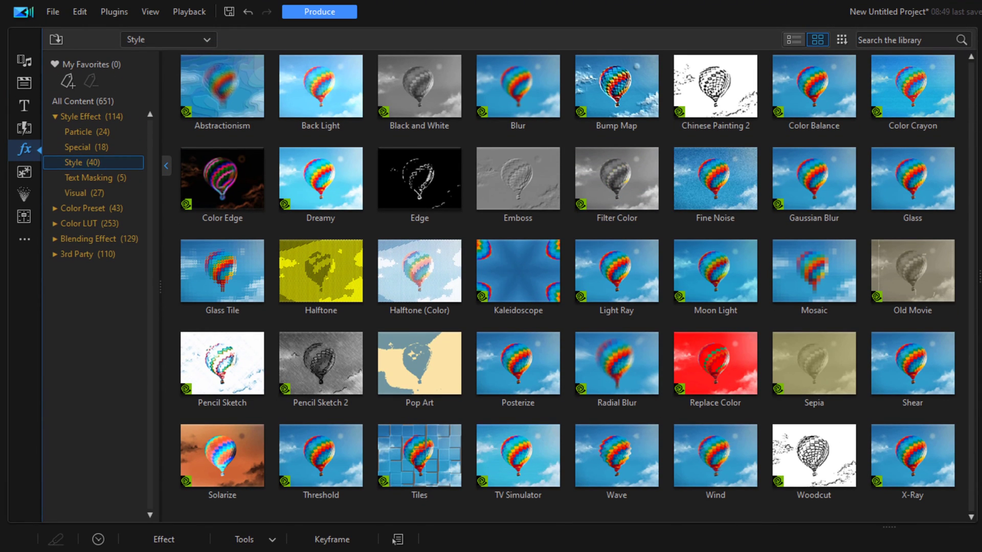
{"action": "left_click", "coordinate": [88, 261]}
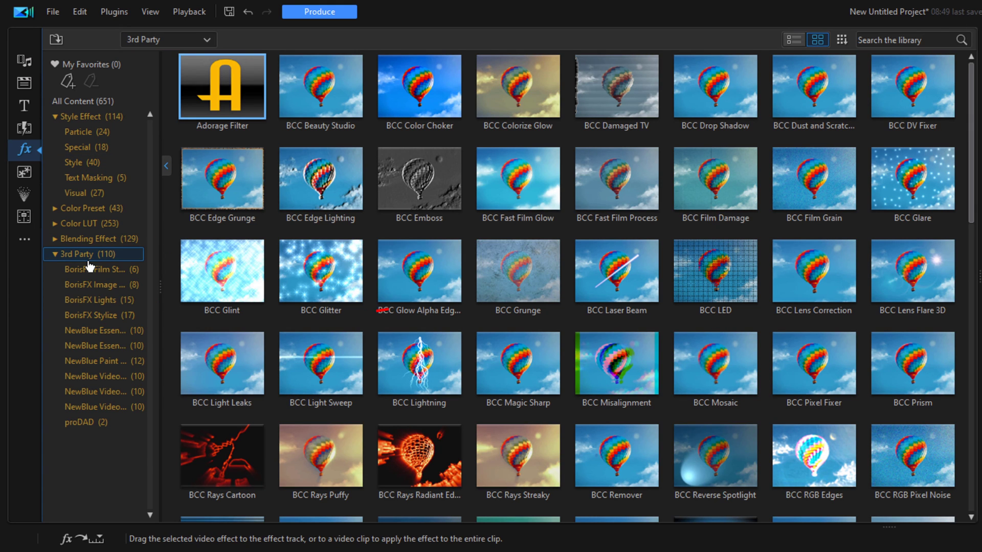
- Drag BCC Video Glitch from BorisFX Stylize onto the GLITCH clip on track 2
{"action": "left_click", "coordinate": [96, 323]}
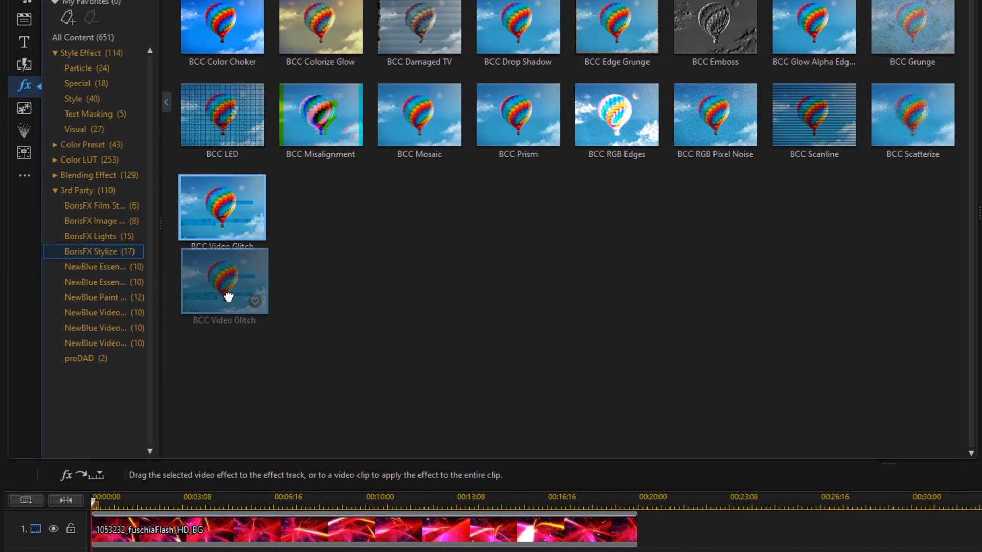
{"action": "left_click_drag", "start_coordinate": [220, 274], "coordinate": [216, 226]}
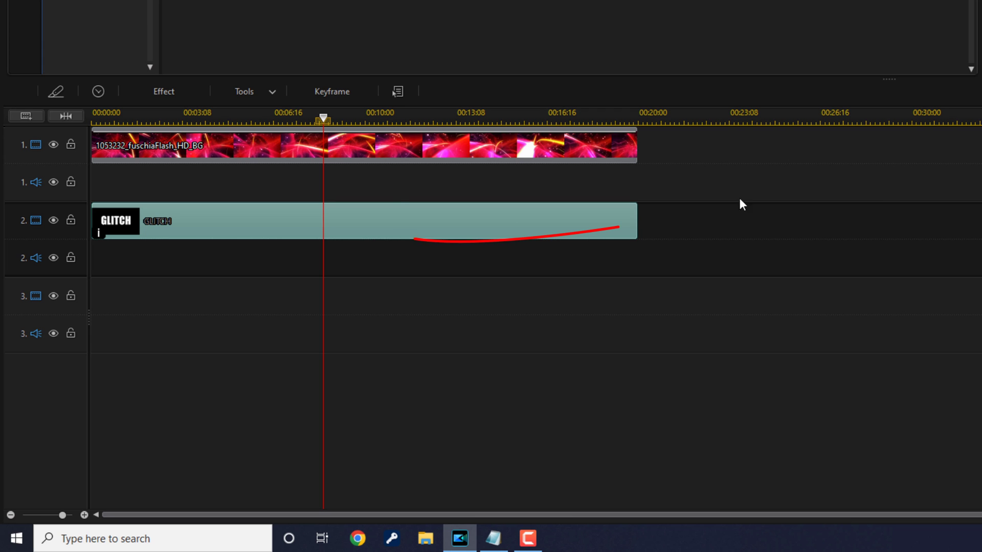
- Enable a GLITCH shadow in yellow sampled from the background streaks, and apply the change
{"action": "double_click", "coordinate": [359, 234]}
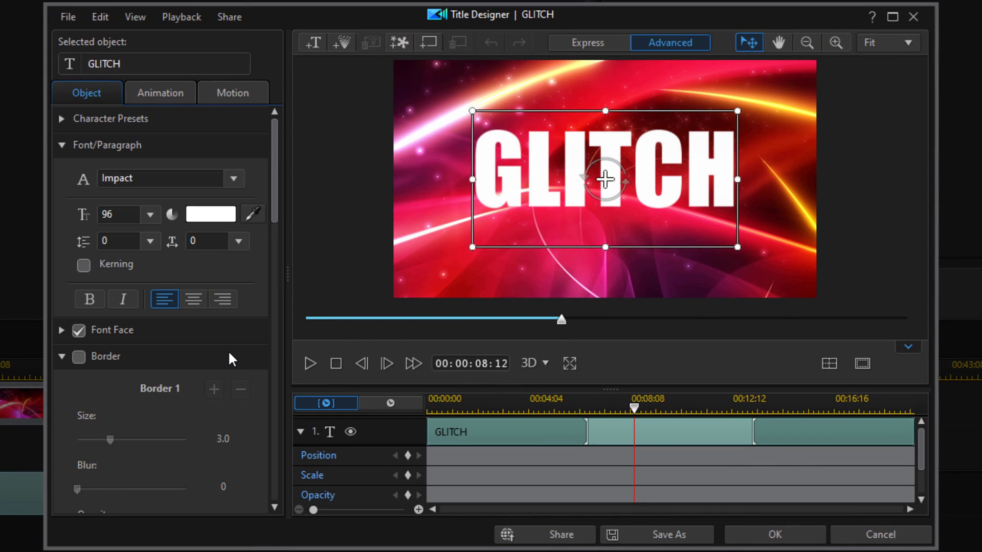
{"action": "scroll", "coordinate": [228, 351], "scroll_direction": "down", "scroll_amount": 3}
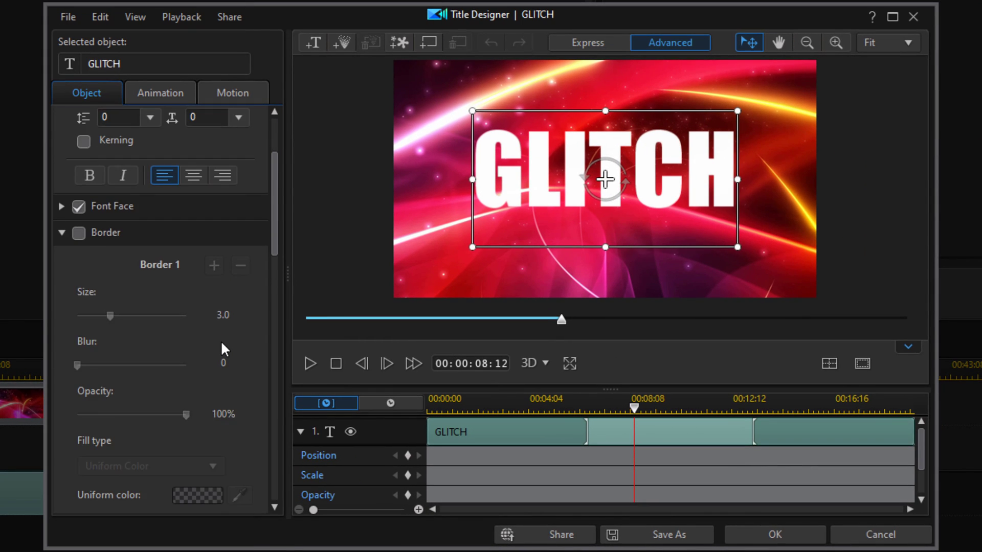
{"action": "scroll", "coordinate": [221, 340], "scroll_direction": "down", "scroll_amount": 2}
{"action": "scroll", "coordinate": [220, 340], "scroll_direction": "down", "scroll_amount": 1}
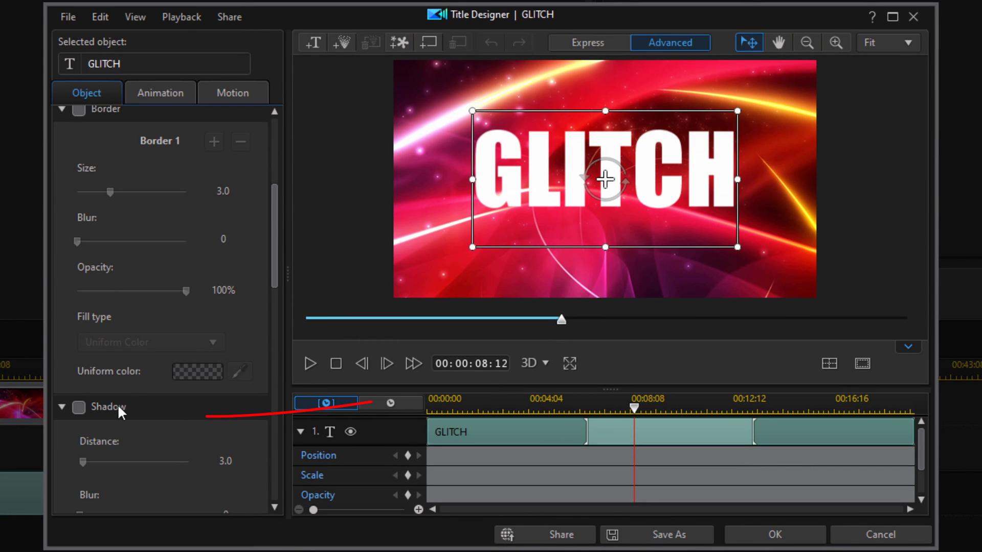
{"action": "left_click", "coordinate": [78, 409]}
{"action": "left_click", "coordinate": [78, 408]}
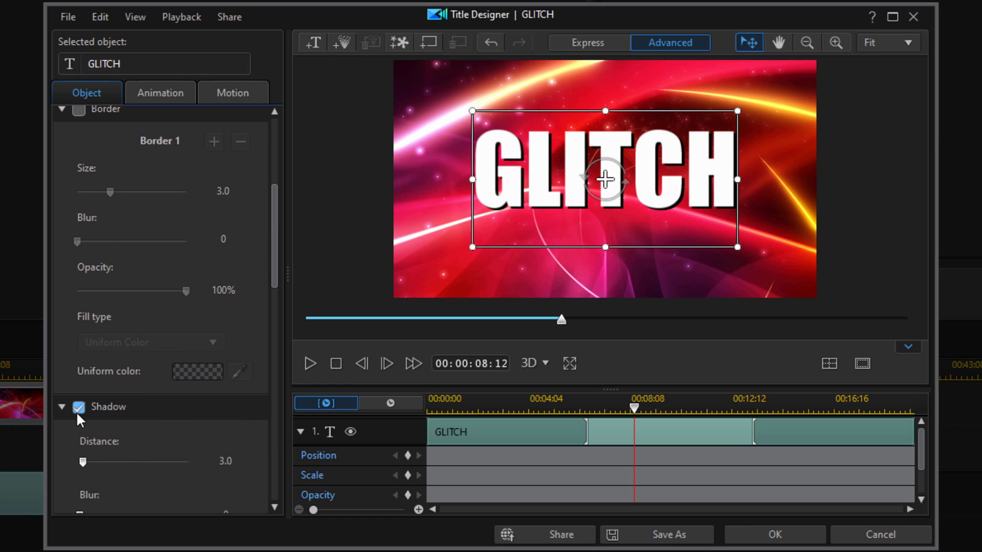
{"action": "scroll", "coordinate": [161, 424], "scroll_direction": "down", "scroll_amount": 2}
{"action": "scroll", "coordinate": [161, 424], "scroll_direction": "down", "scroll_amount": 2}
{"action": "scroll", "coordinate": [161, 424], "scroll_direction": "down", "scroll_amount": 1}
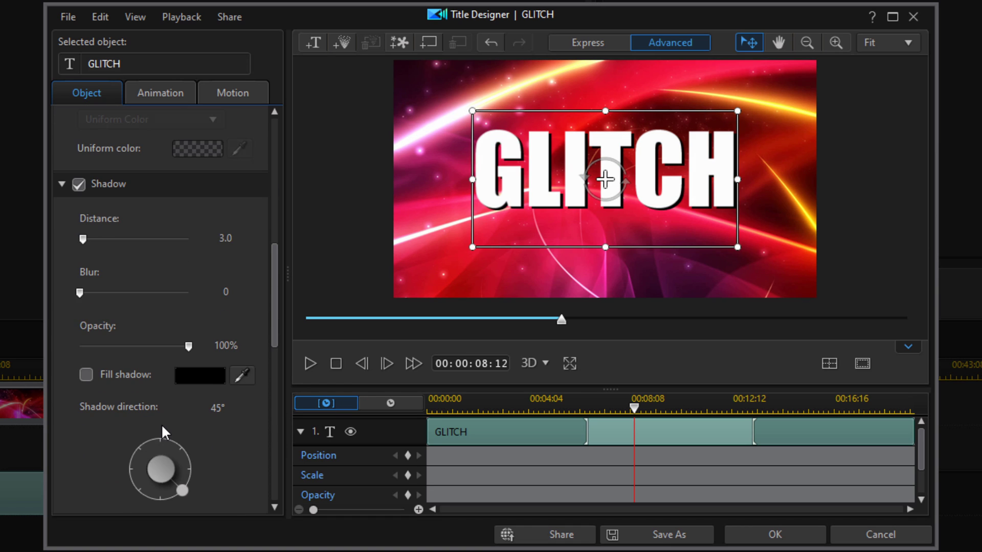
{"action": "left_click", "coordinate": [244, 376]}
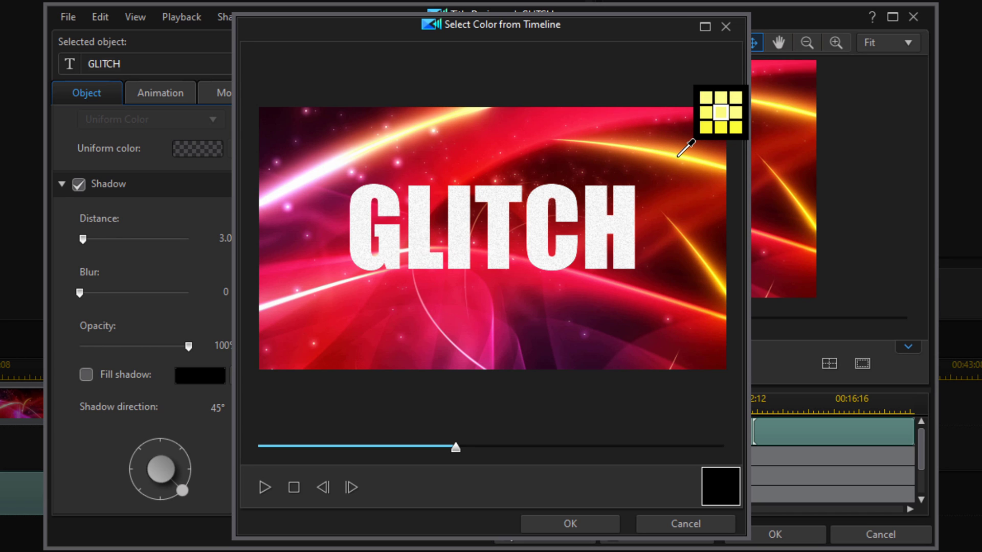
{"action": "left_click", "coordinate": [679, 156]}
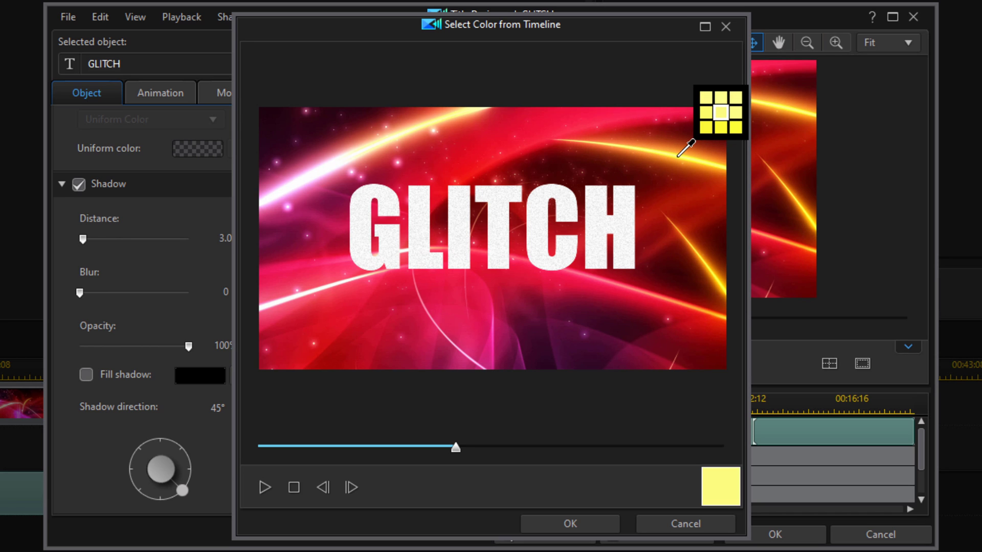
{"action": "left_click", "coordinate": [559, 526]}
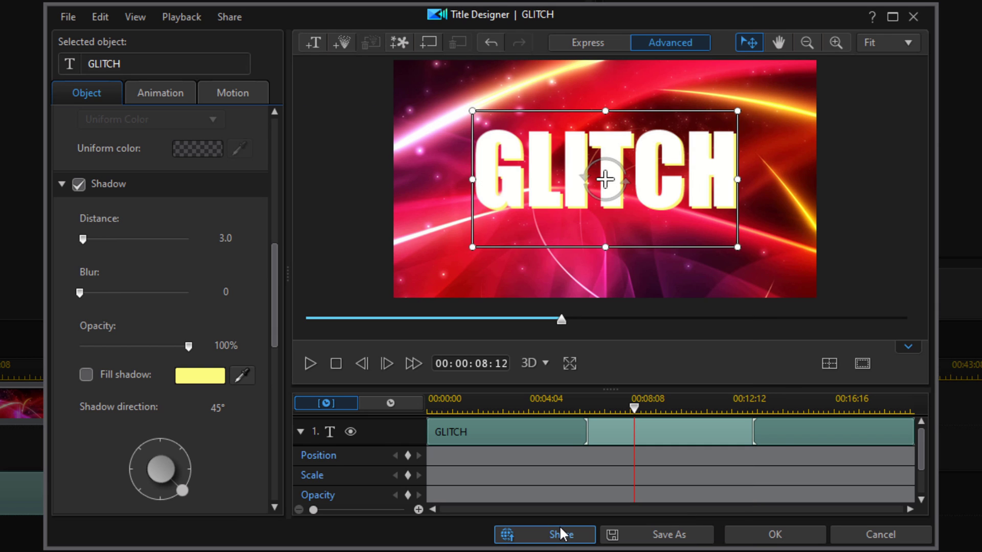
{"action": "left_click", "coordinate": [748, 536]}
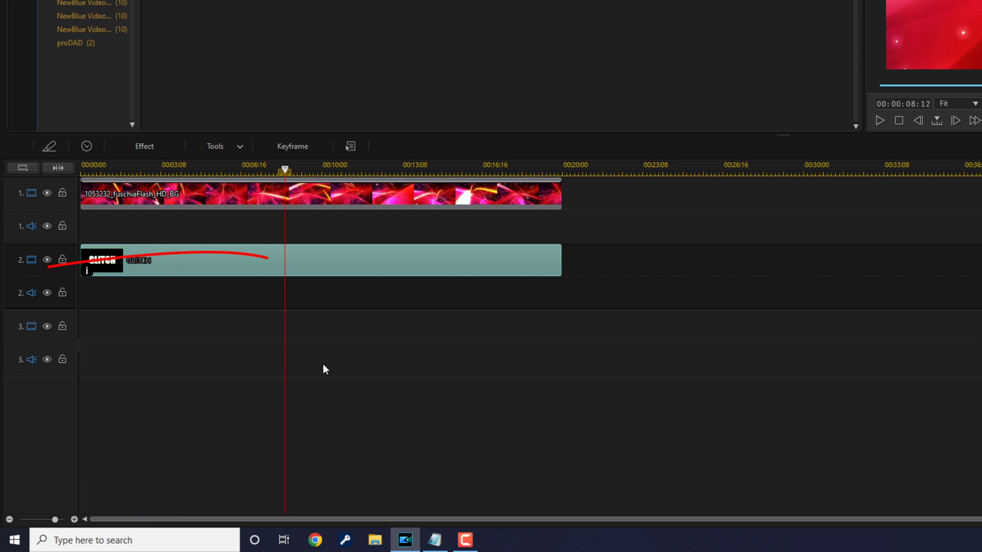
- Copy the GLITCH clip, paste it onto track 3, and move it to 00:00
{"action": "right_click", "coordinate": [300, 263]}
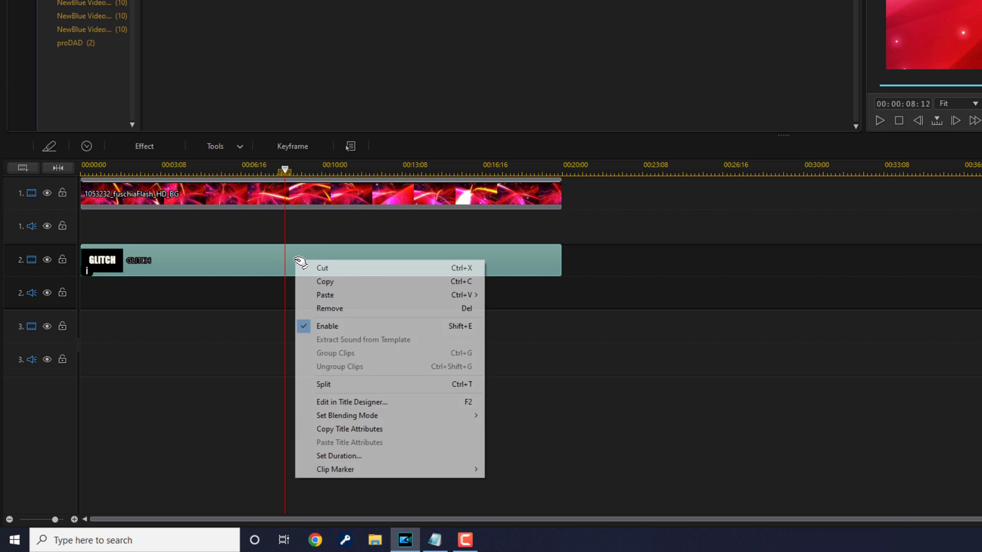
{"action": "left_click", "coordinate": [325, 283]}
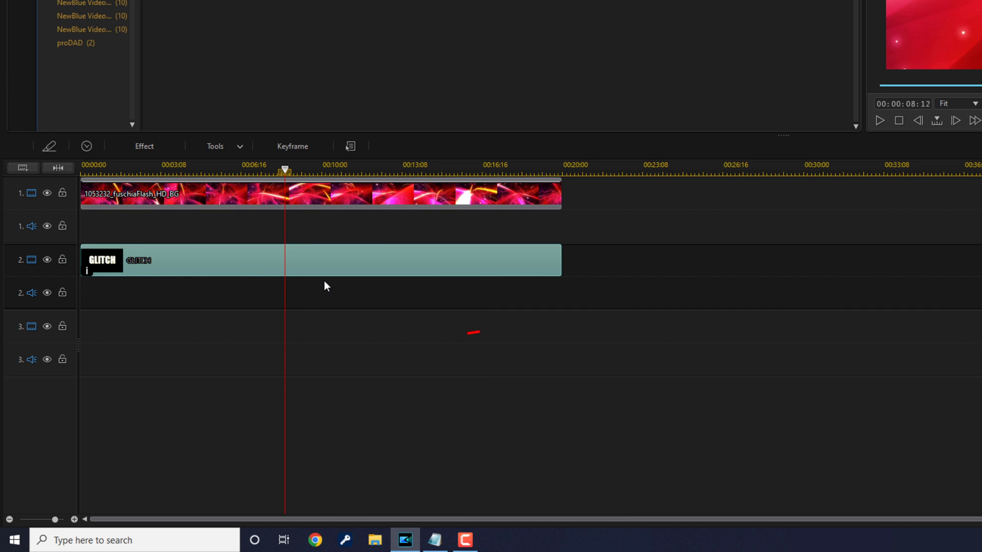
{"action": "right_click", "coordinate": [225, 335]}
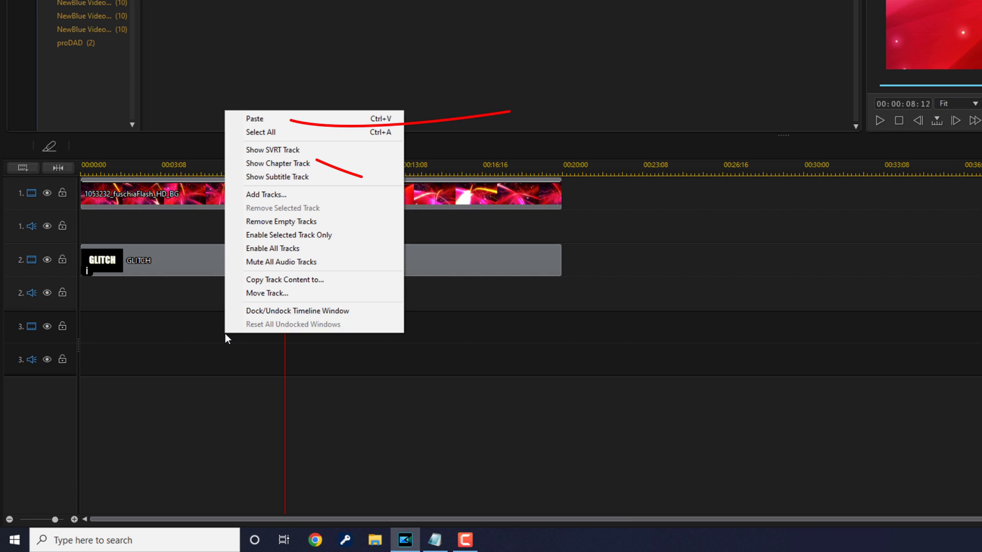
{"action": "left_click", "coordinate": [260, 120]}
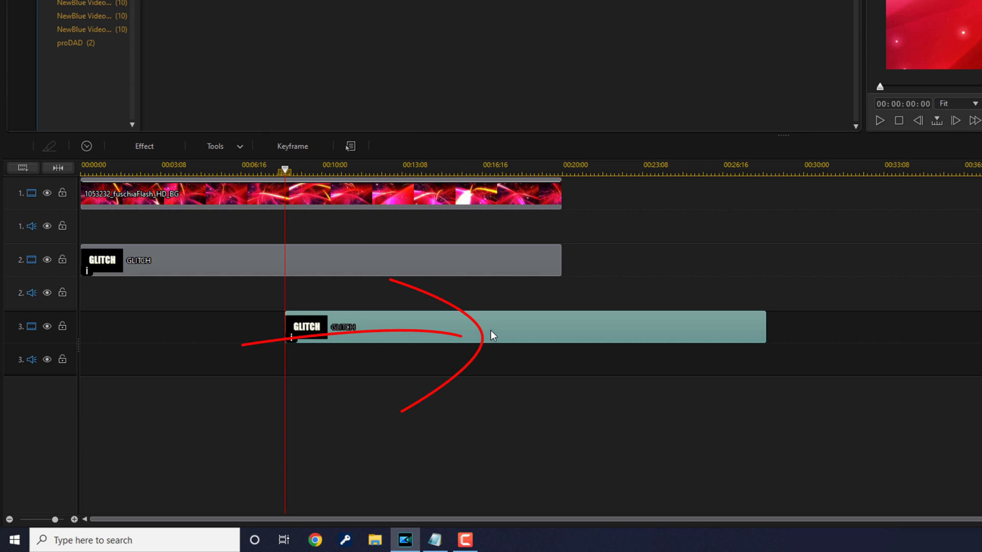
{"action": "left_click_drag", "start_coordinate": [484, 333], "coordinate": [277, 345]}
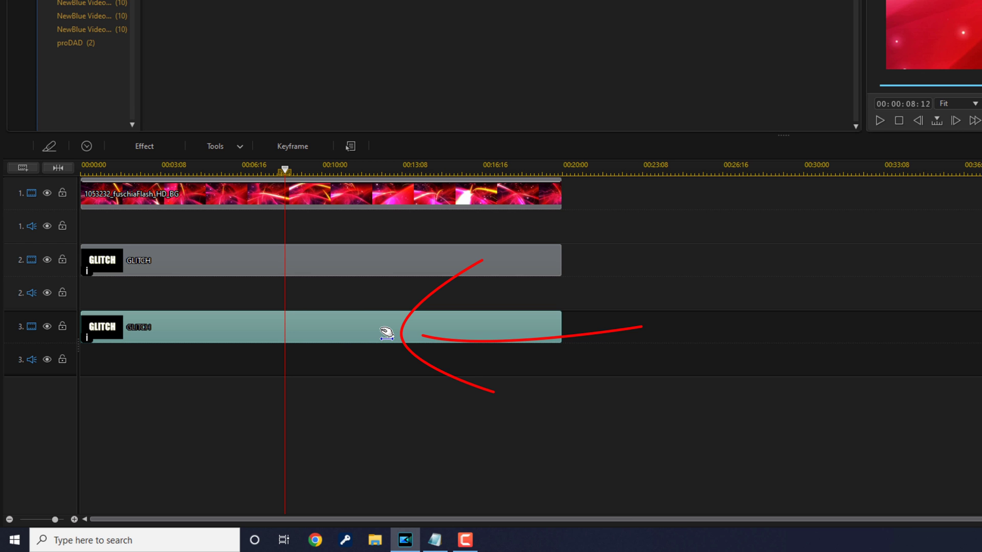
- Give the track 3 GLITCH a pink shadow sampled from the video, directed at 230°, and apply
{"action": "double_click", "coordinate": [386, 334]}
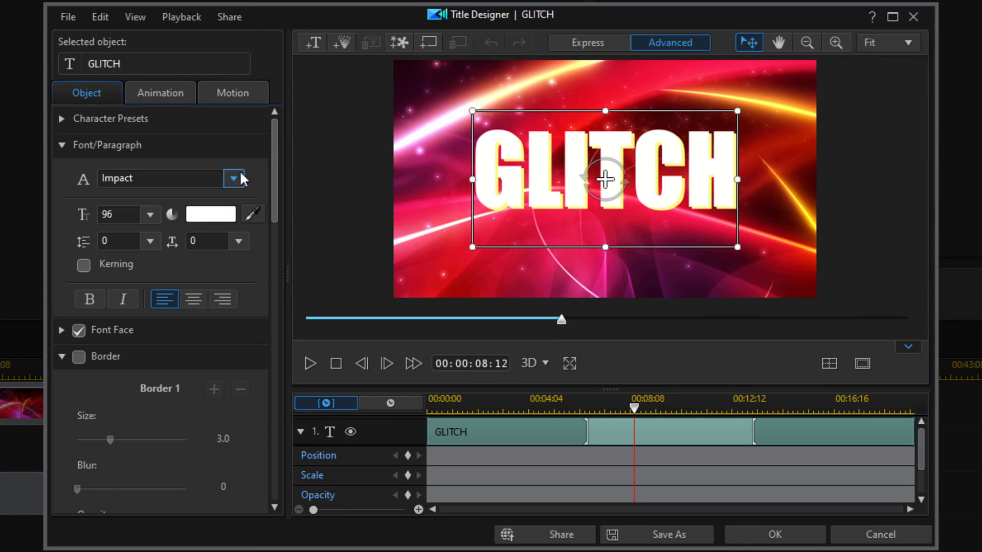
{"action": "mouse_move", "coordinate": [274, 155]}
{"action": "left_mouse_down"}
{"action": "mouse_move", "coordinate": [287, 258]}
{"action": "mouse_move", "coordinate": [282, 303]}
{"action": "mouse_move", "coordinate": [281, 286]}
{"action": "left_mouse_up"}
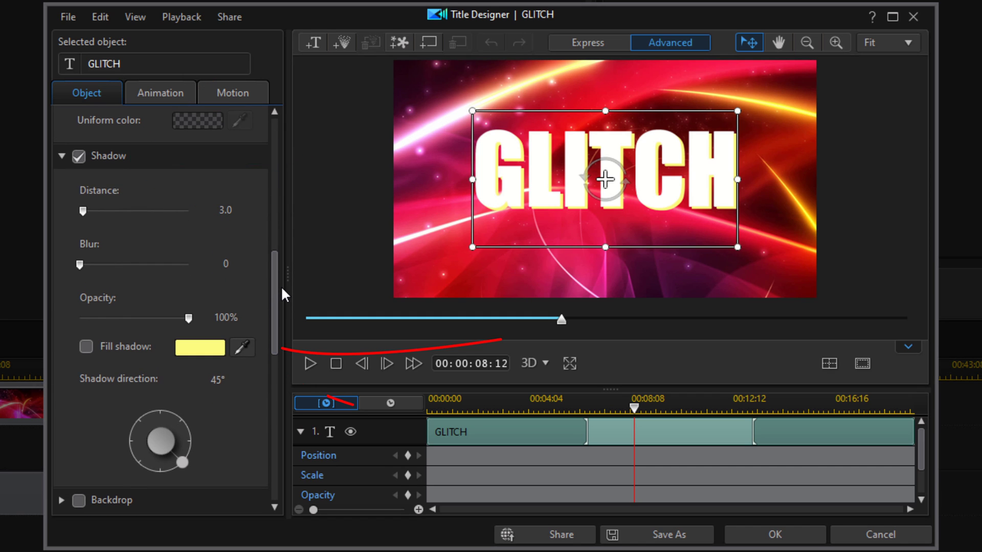
{"action": "left_click", "coordinate": [241, 346]}
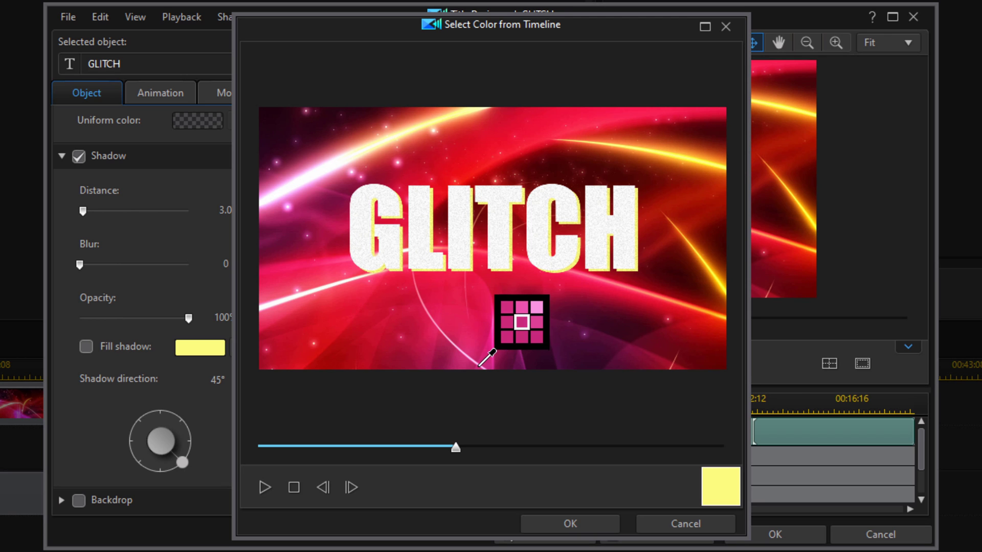
{"action": "left_click", "coordinate": [465, 353]}
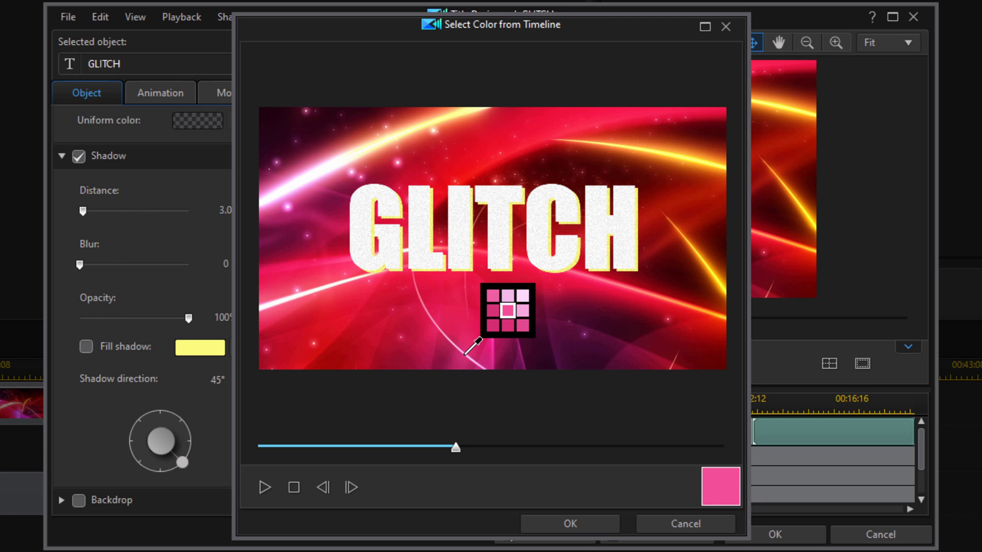
{"action": "left_click", "coordinate": [568, 525]}
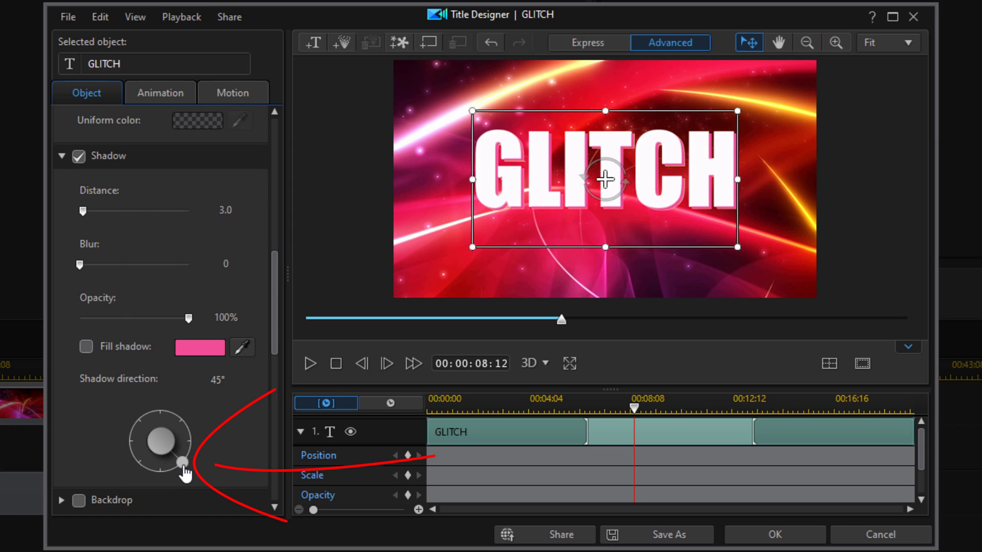
{"action": "mouse_move", "coordinate": [183, 463]}
{"action": "left_mouse_down"}
{"action": "mouse_move", "coordinate": [165, 405]}
{"action": "mouse_move", "coordinate": [126, 408]}
{"action": "left_mouse_up"}
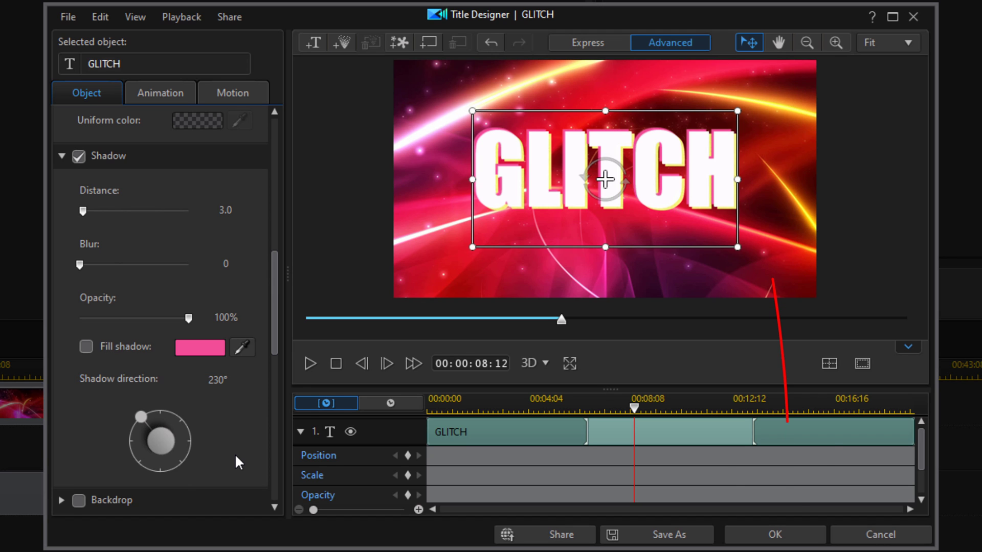
{"action": "left_click", "coordinate": [774, 538]}
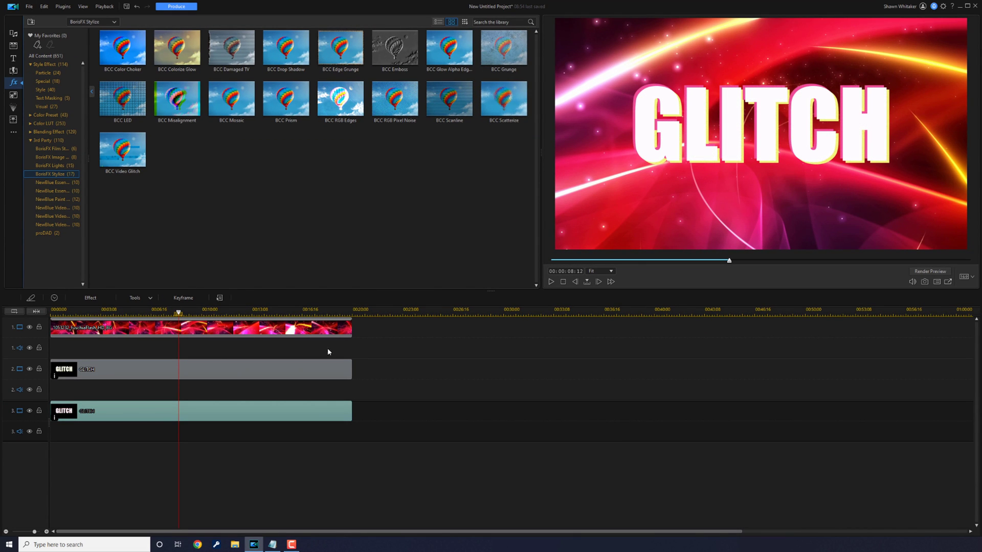
- Rewind the playhead to 00:00 and play the project
{"action": "left_click_drag", "start_coordinate": [183, 313], "coordinate": [22, 329]}
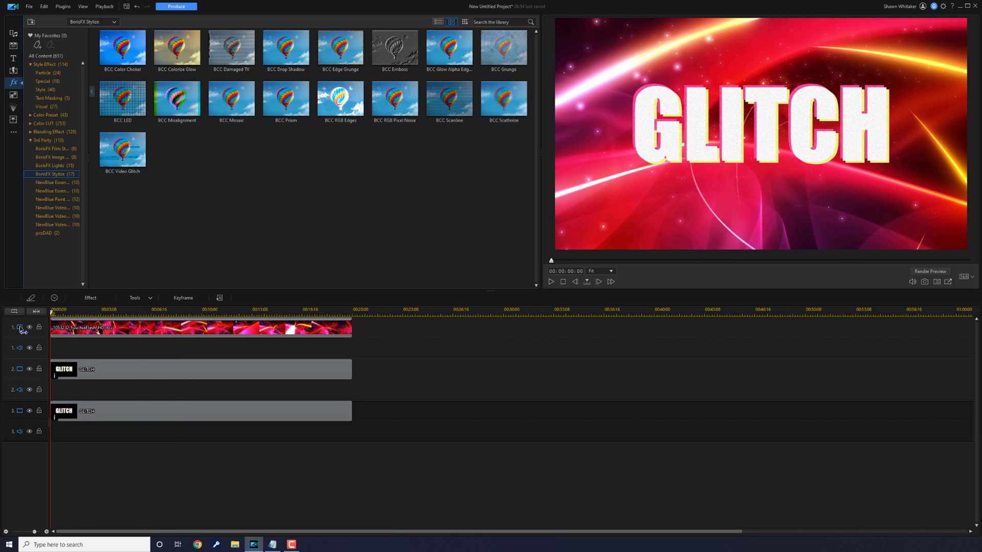
{"action": "left_click", "coordinate": [550, 282]}
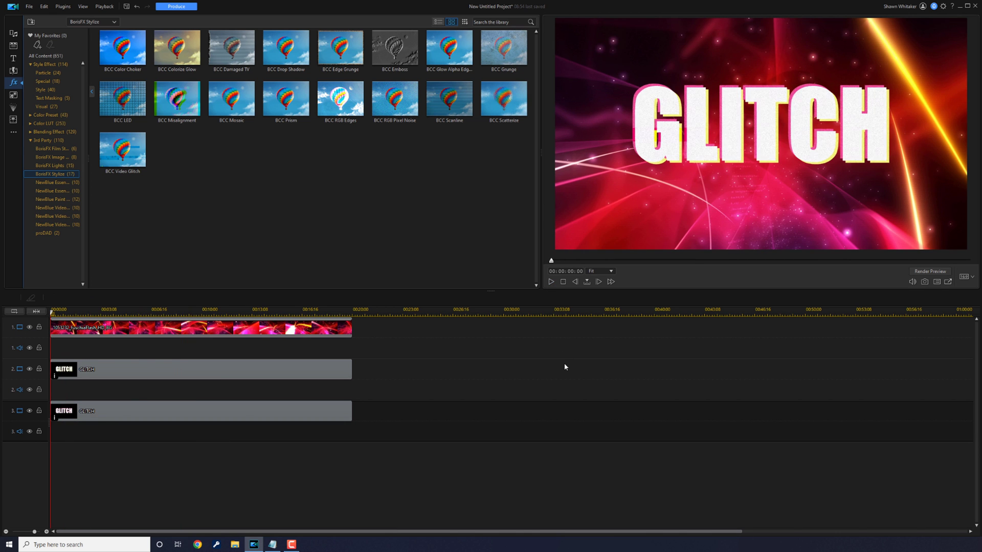
{"action": "key", "text": "space"}
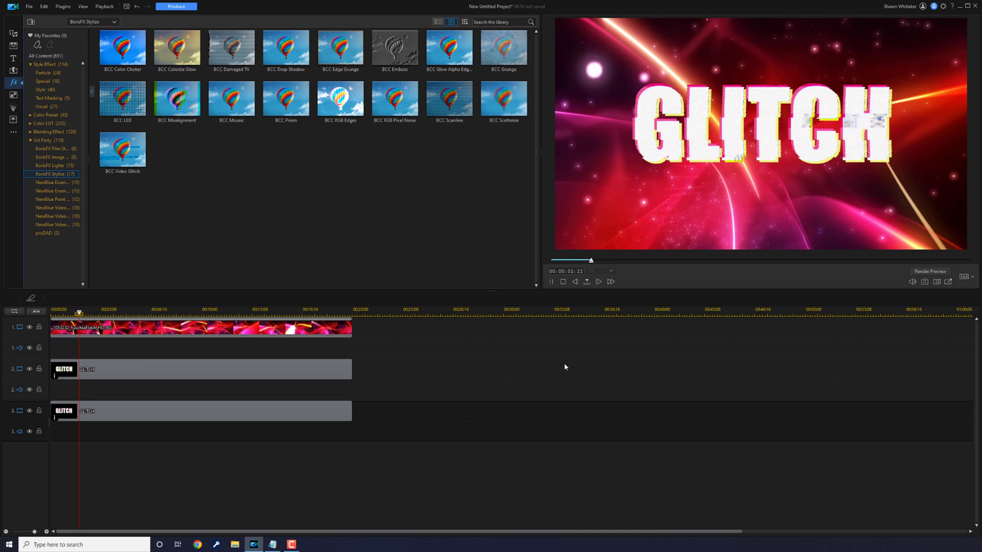